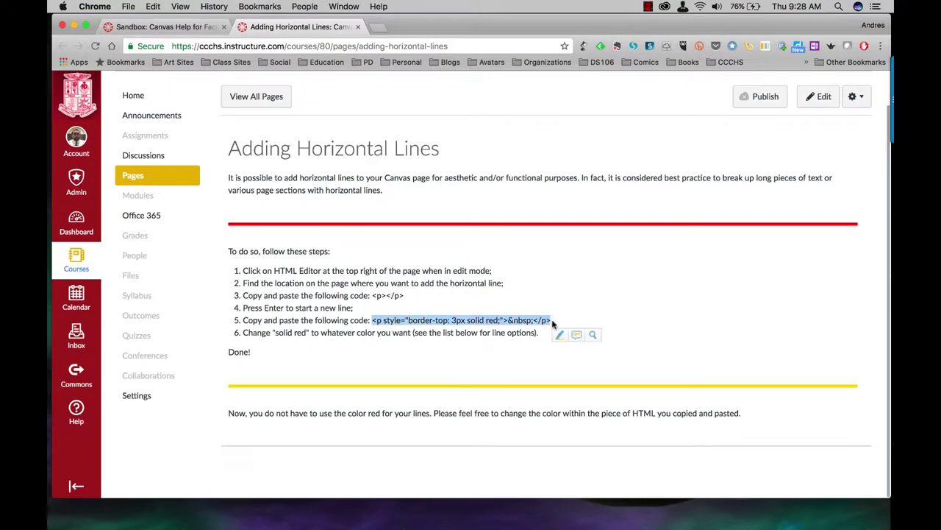
Paste the red 3px border-line paragraph code onto a blank line in the Sandbox HTML
click(139, 27)
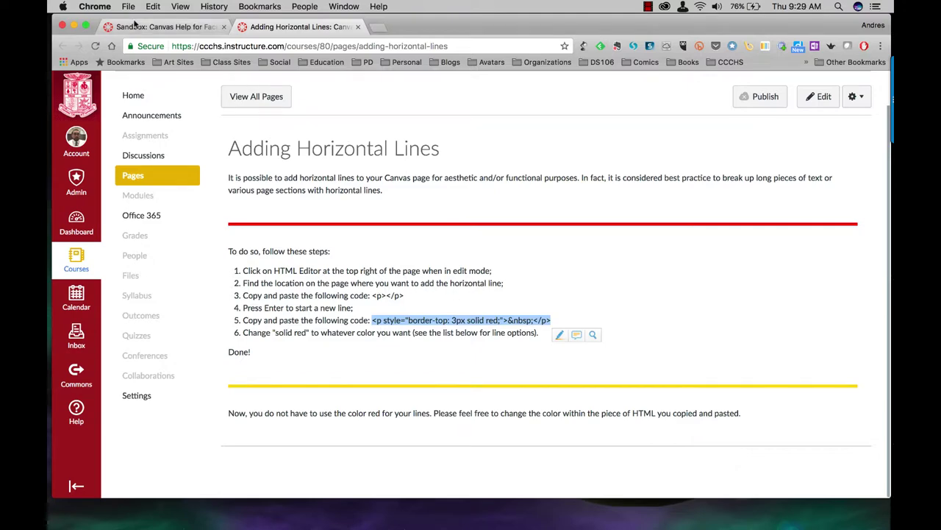
scroll(255, 232, down, 1)
click(255, 232)
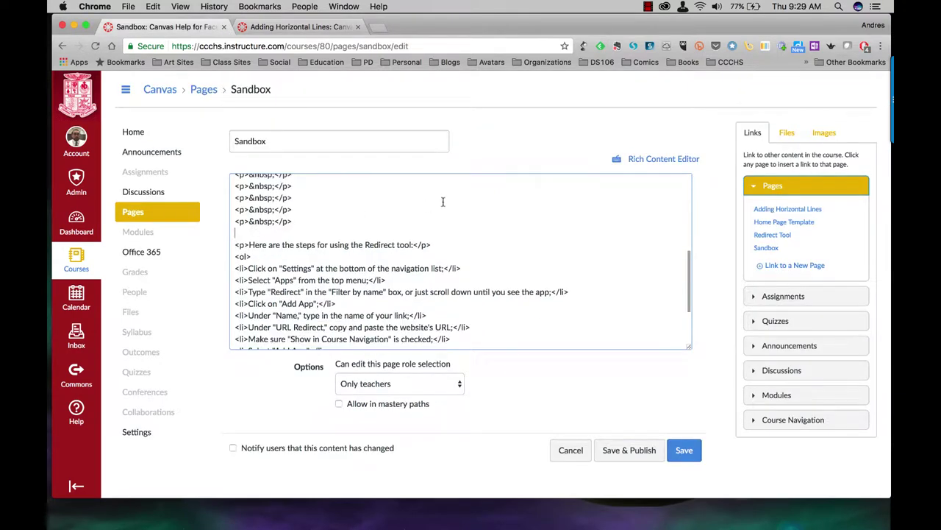
text(<p style="border-top: 3px solid red;">&nbsp;</p>)
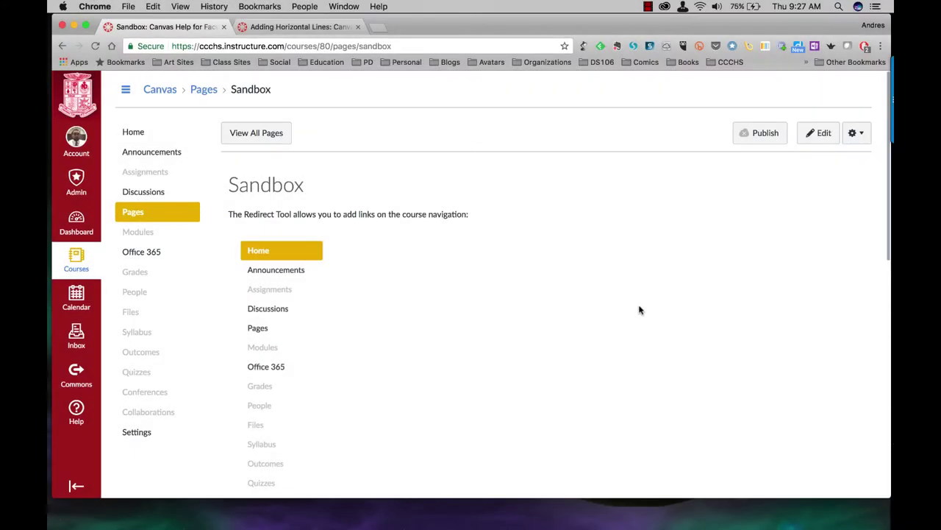
scroll(634, 318, down, 3)
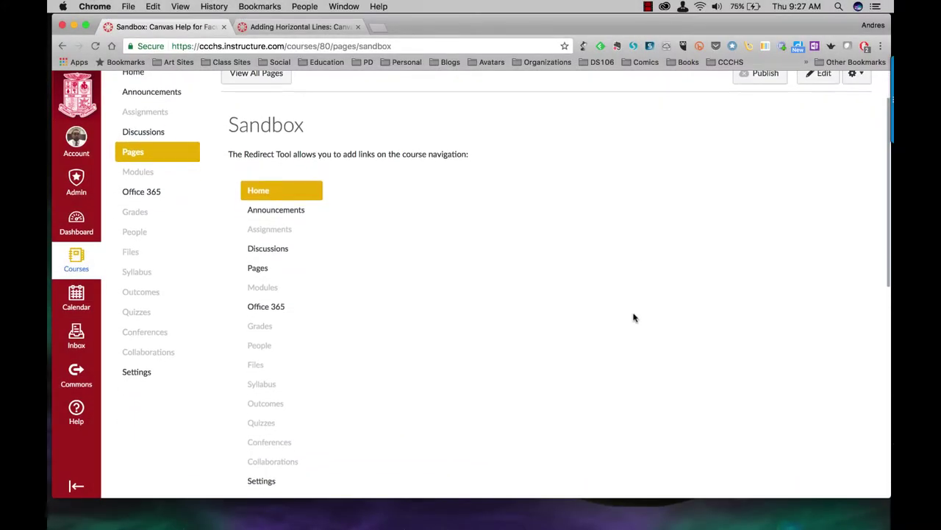
scroll(634, 317, down, 1)
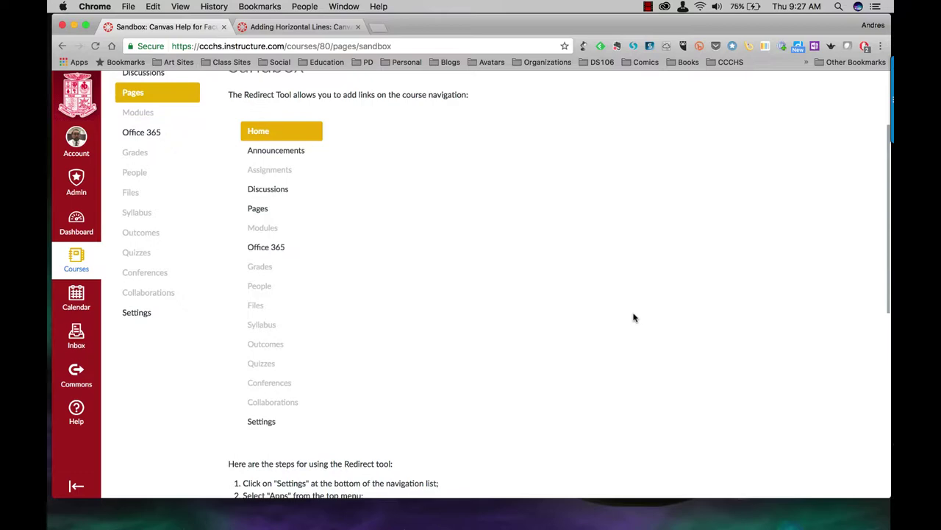
scroll(634, 318, down, 10)
scroll(634, 318, up, 10)
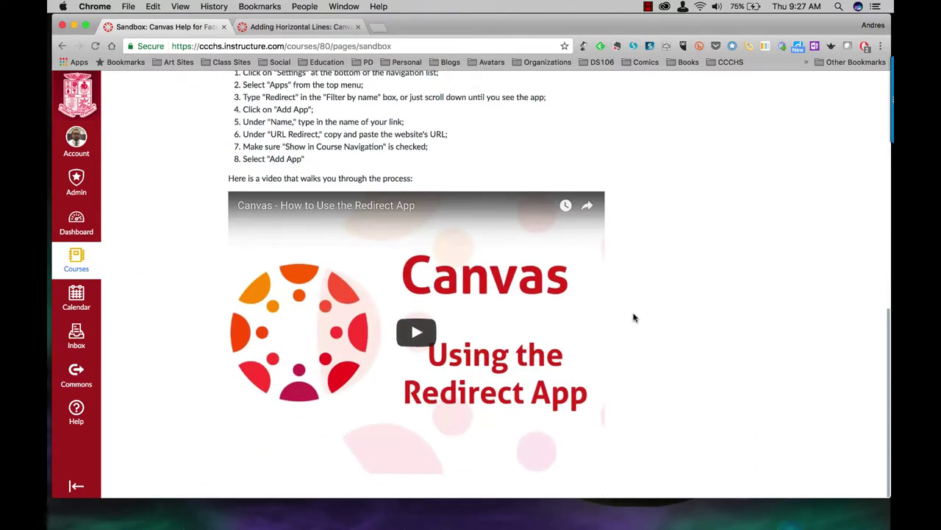
scroll(635, 317, down, 2)
scroll(635, 318, down, 10)
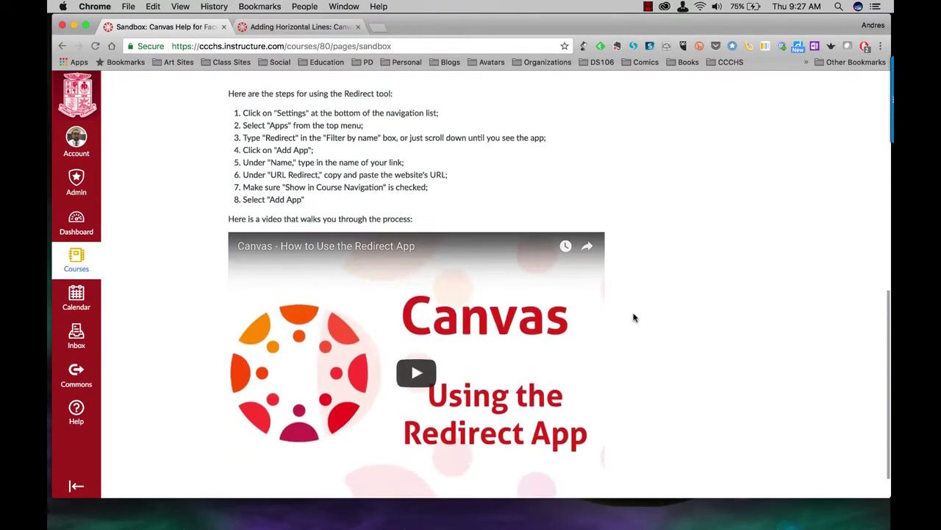
scroll(634, 318, up, 5)
scroll(635, 317, down, 2)
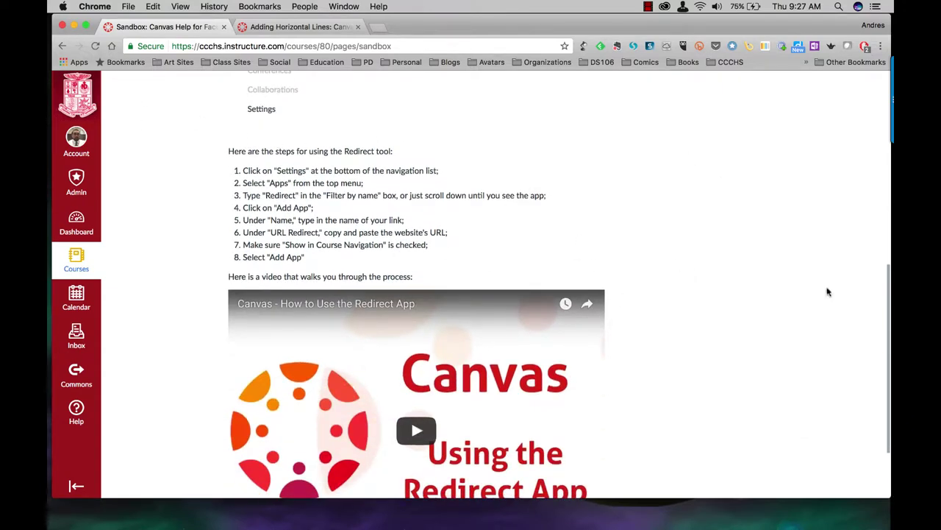
scroll(820, 290, up, 8)
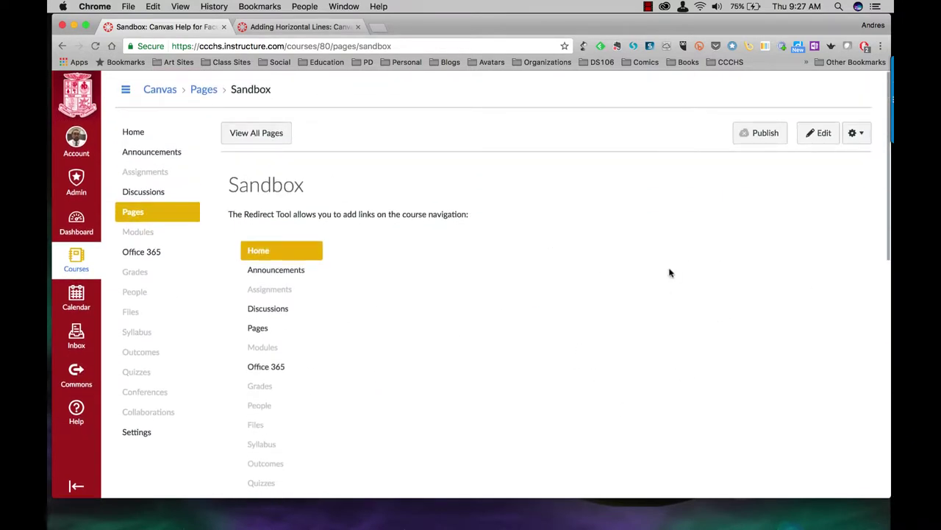
scroll(658, 294, down, 2)
scroll(659, 294, up, 2)
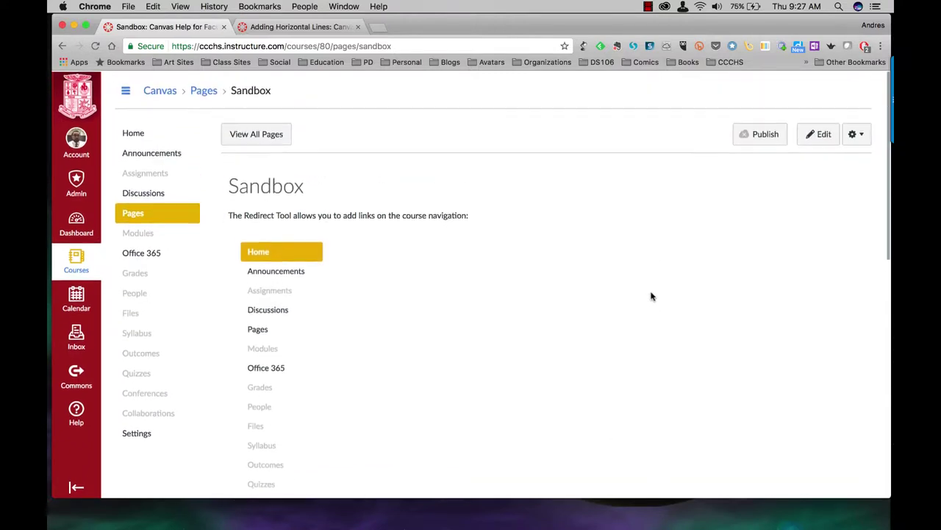
Edit the Sandbox page, toggle between the Rich Content and HTML editors, ending in HTML source
click(823, 133)
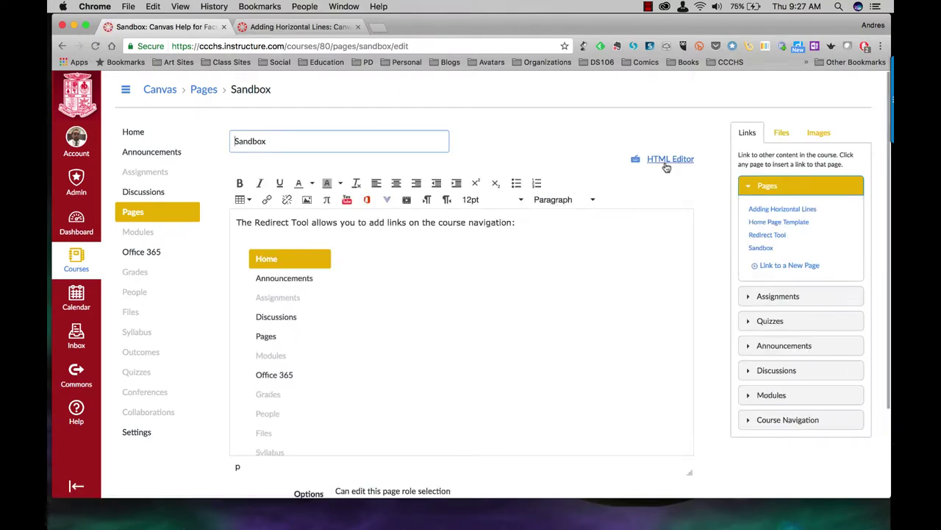
click(666, 164)
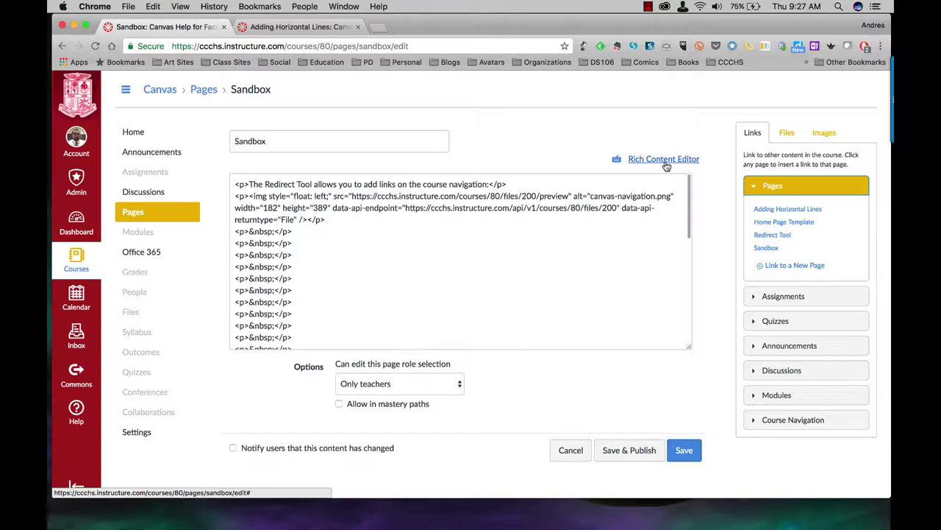
click(667, 164)
scroll(298, 331, down, 5)
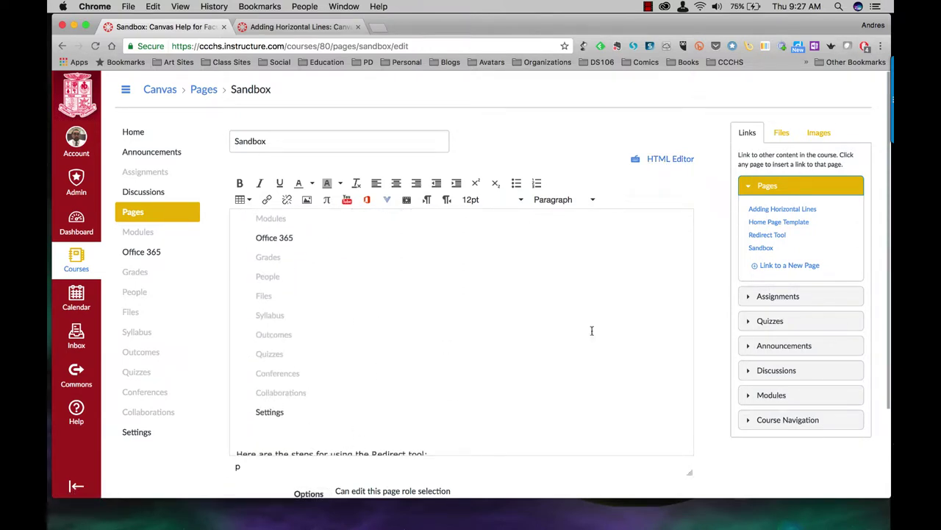
click(677, 161)
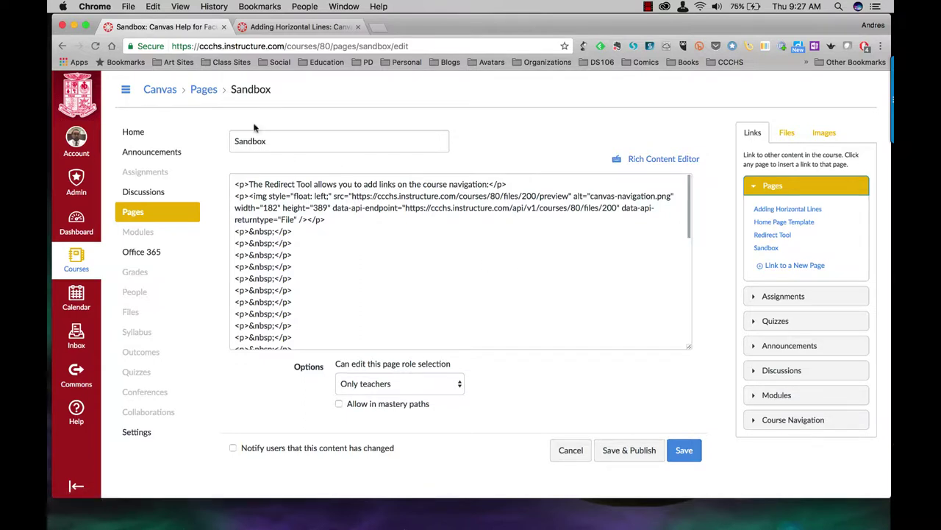
scroll(406, 272, down, 3)
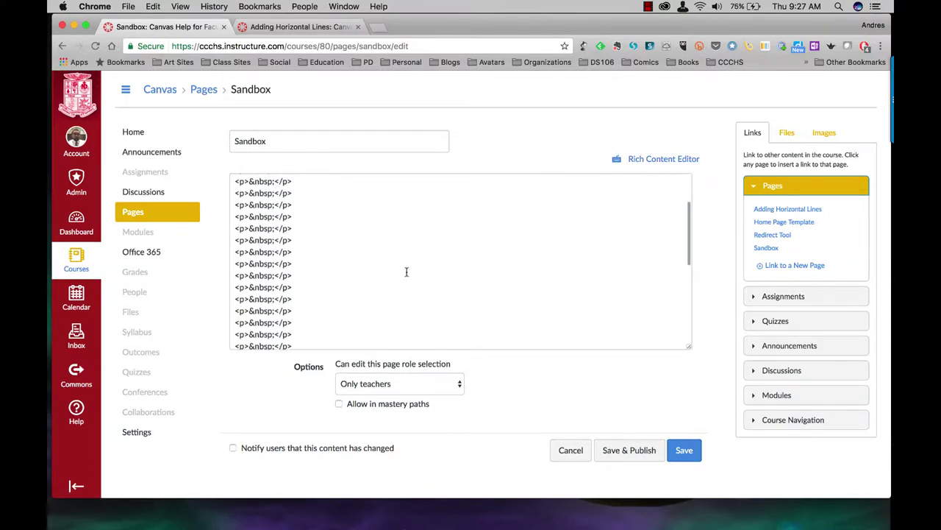
Cancel the Sandbox edit and scroll through the page to the Redirect tool steps
click(564, 452)
scroll(553, 417, down, 5)
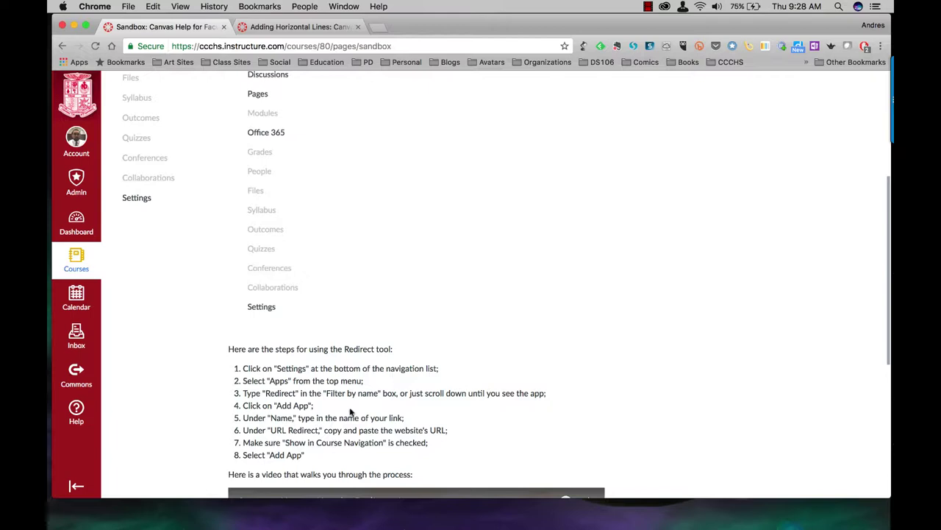
scroll(358, 414, down, 4)
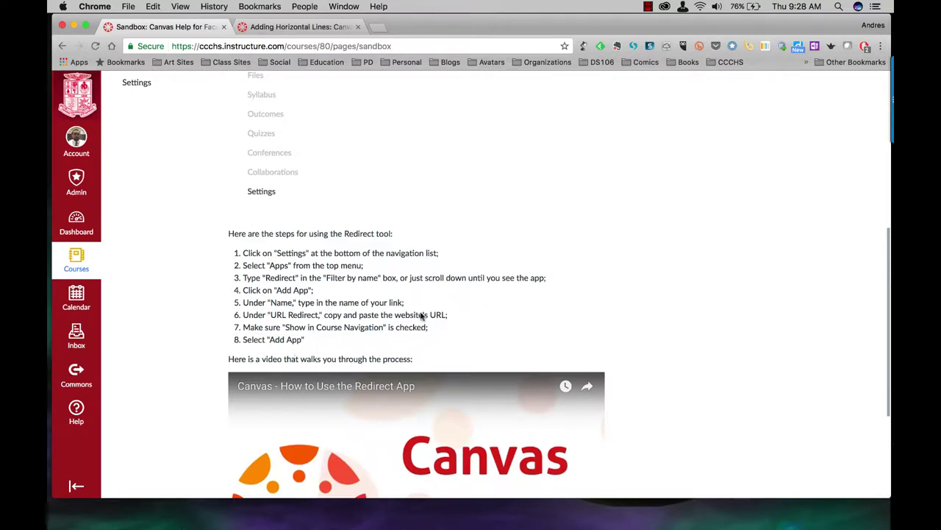
scroll(536, 265, up, 5)
In the Sandbox HTML source, insert a blank line after the last <p>&nbsp;</p> paragraph
click(817, 134)
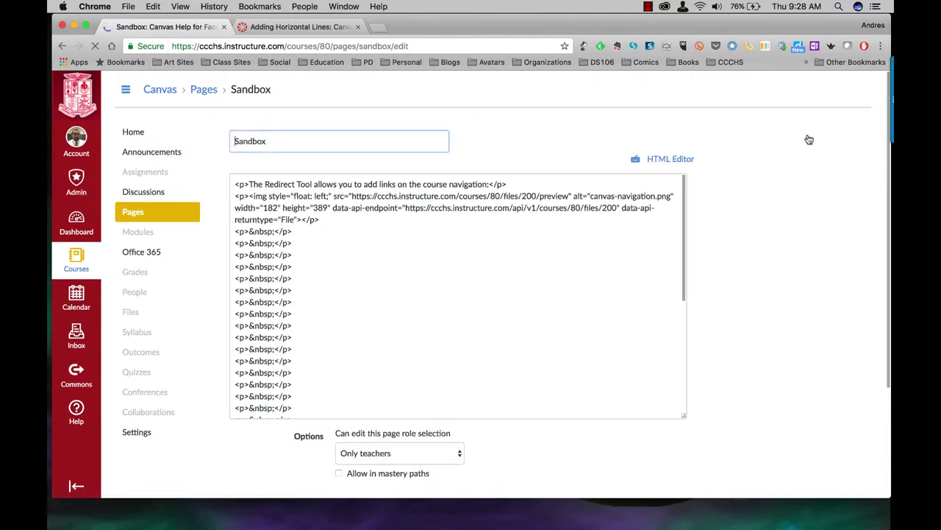
click(651, 160)
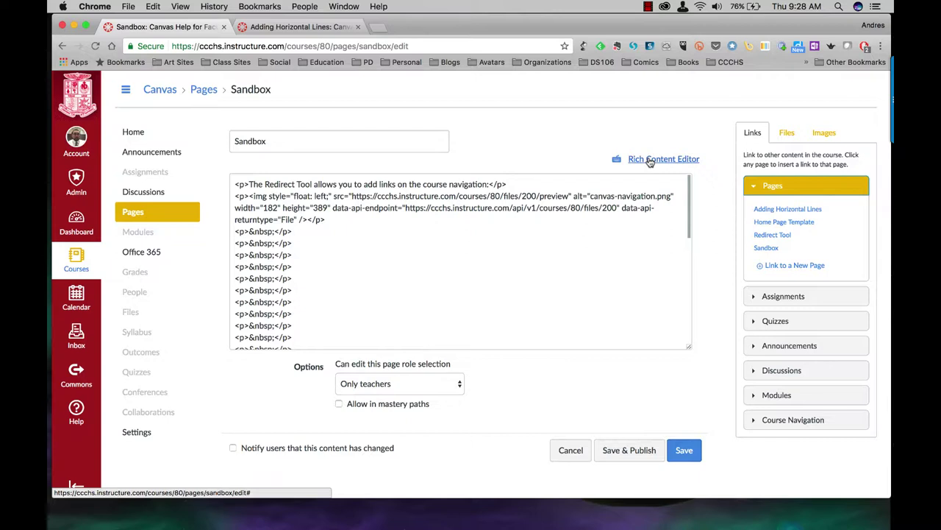
scroll(514, 246, down, 6)
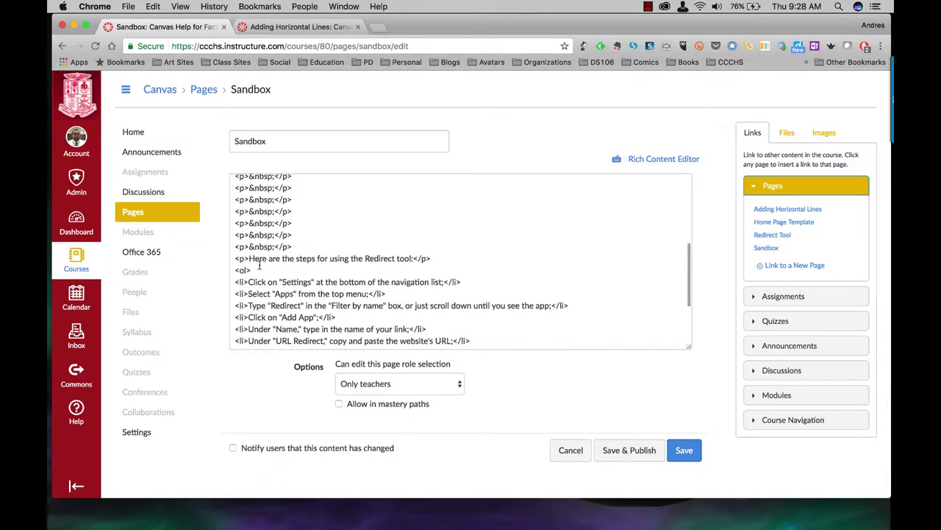
click(308, 247)
key(Return)
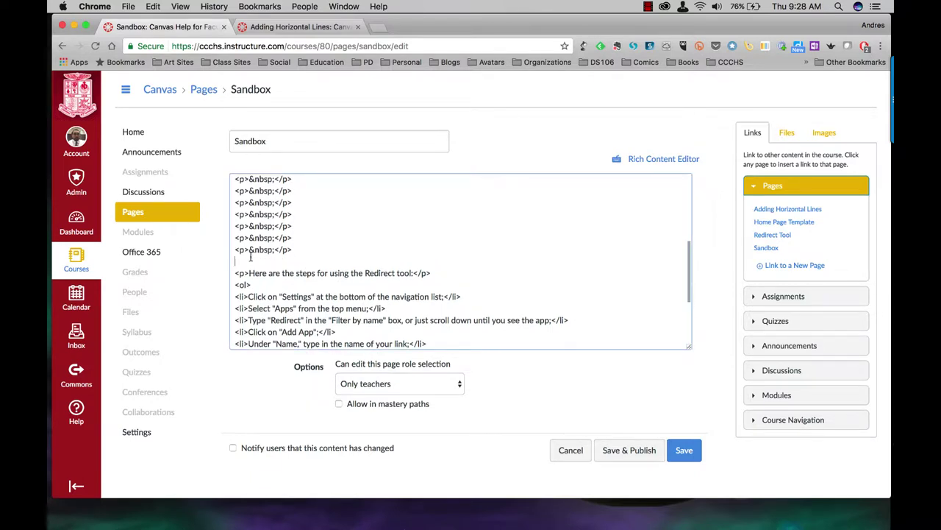
Paste the red border-line code from the tutorial and add a blank line after the ordered list
click(289, 30)
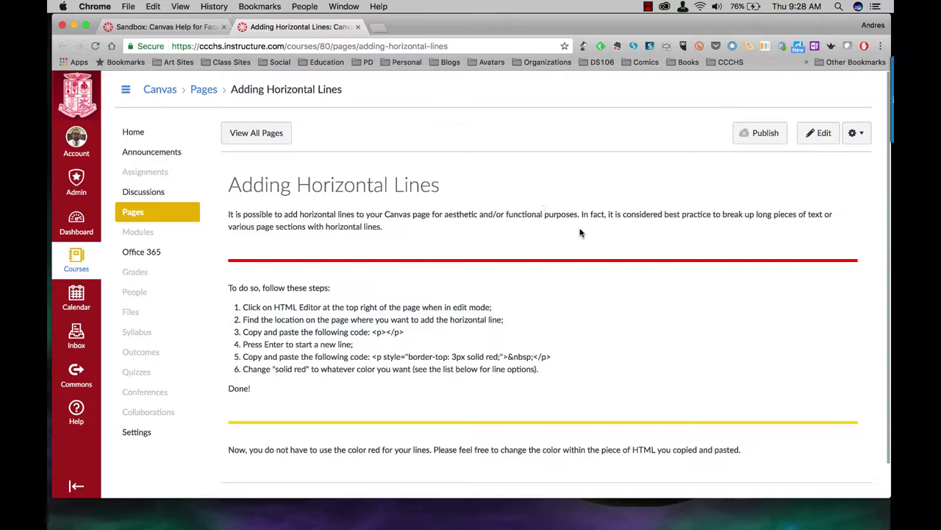
scroll(581, 231, down, 1)
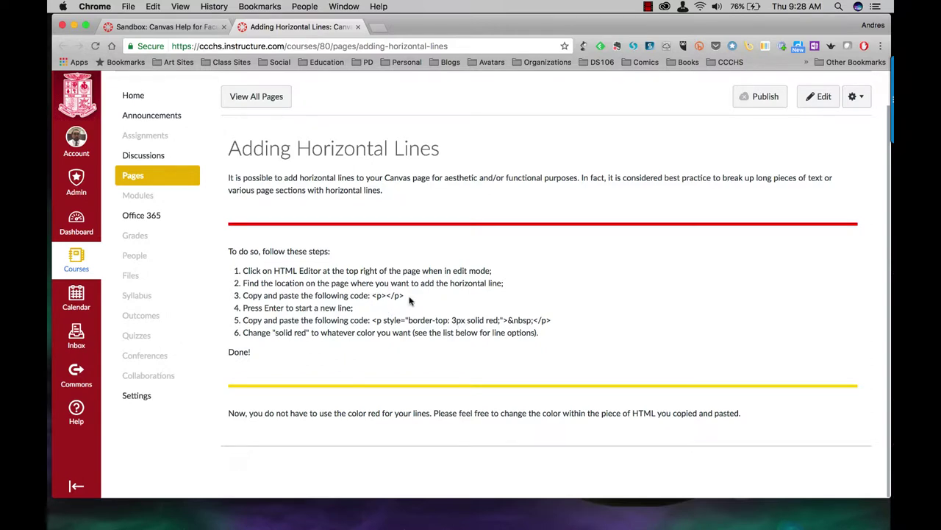
click(153, 27)
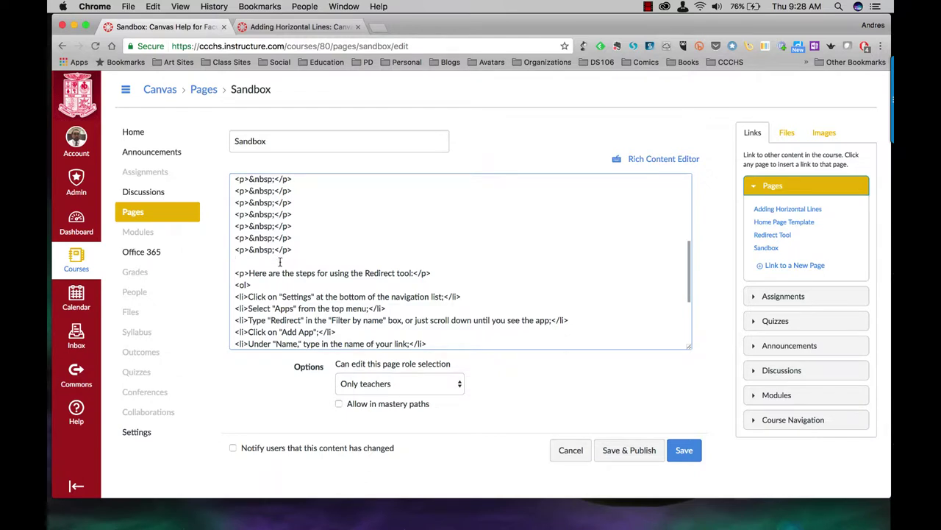
click(289, 29)
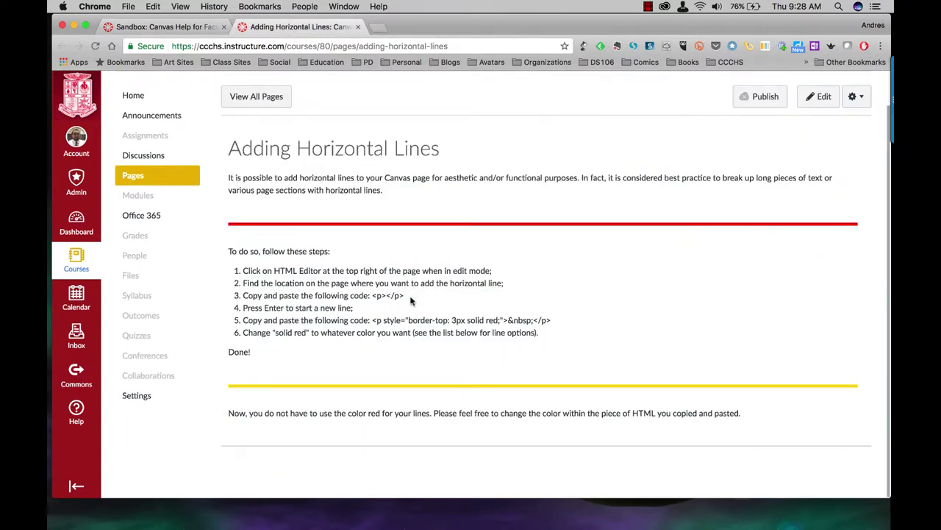
drag(372, 320, 553, 323)
key(super+c)
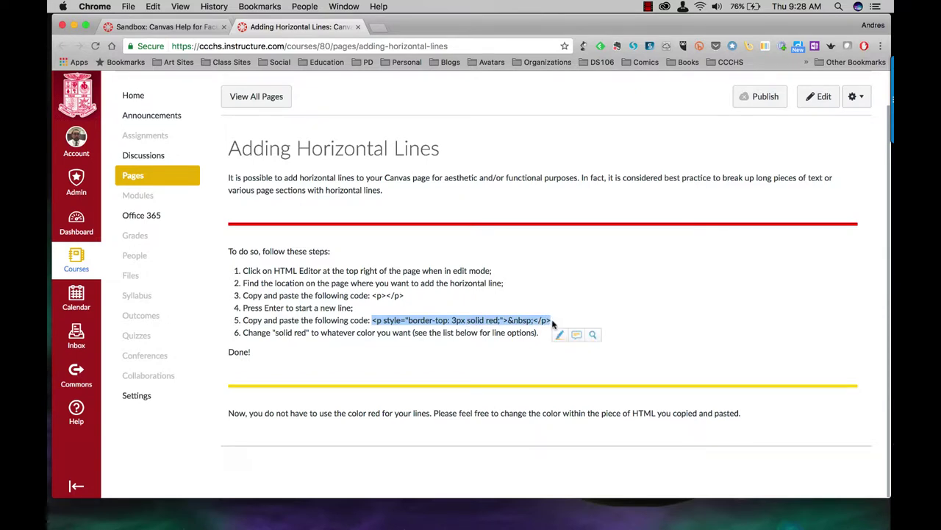
click(136, 27)
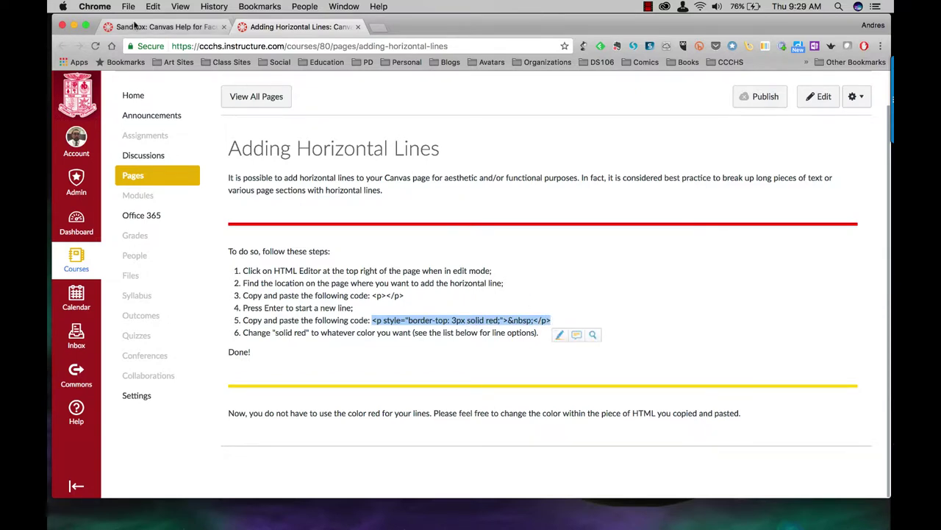
scroll(256, 232, down, 1)
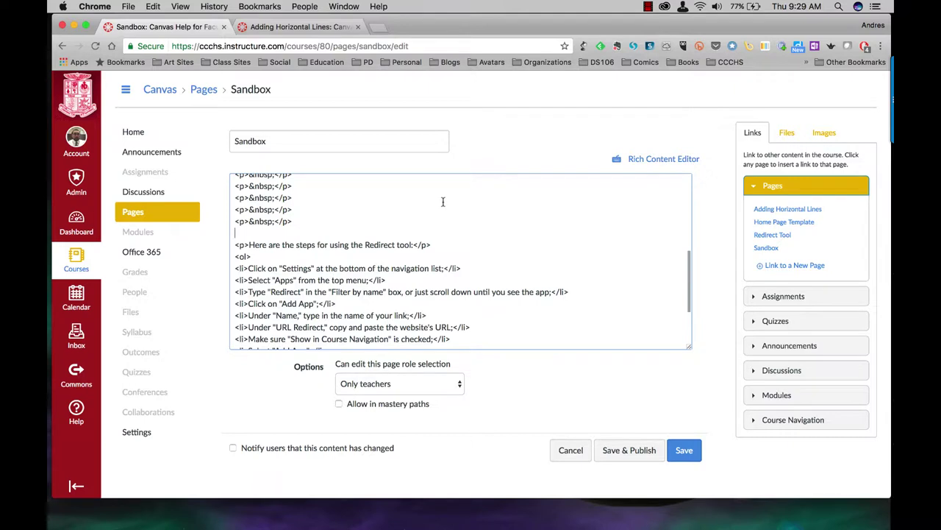
key(super+v)
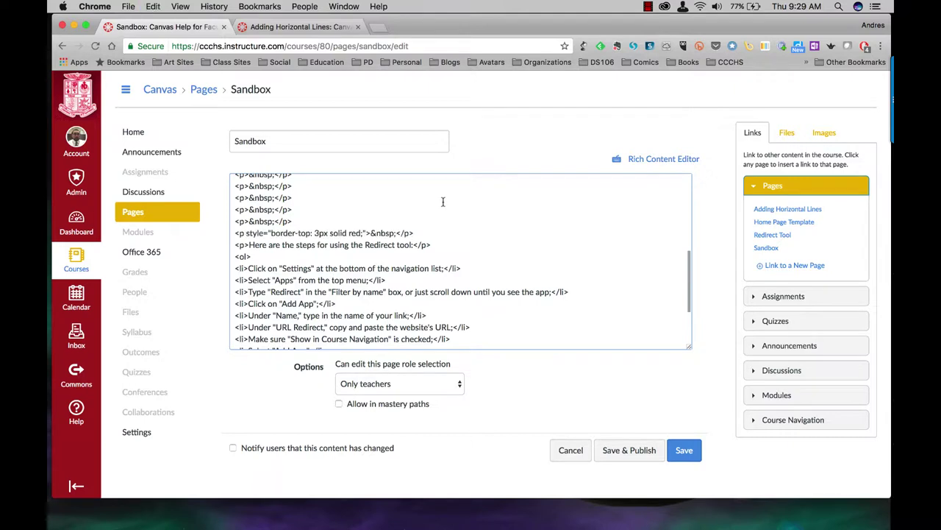
scroll(502, 245, down, 5)
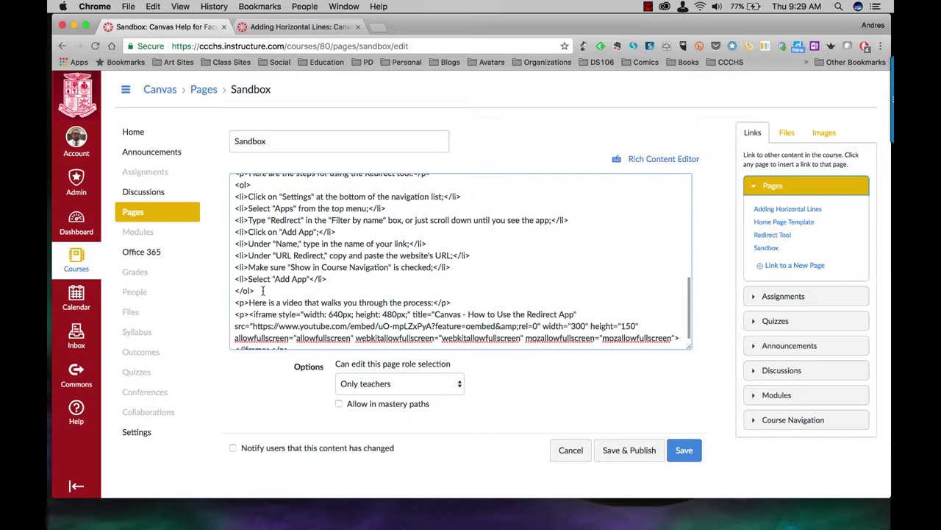
key(Return)
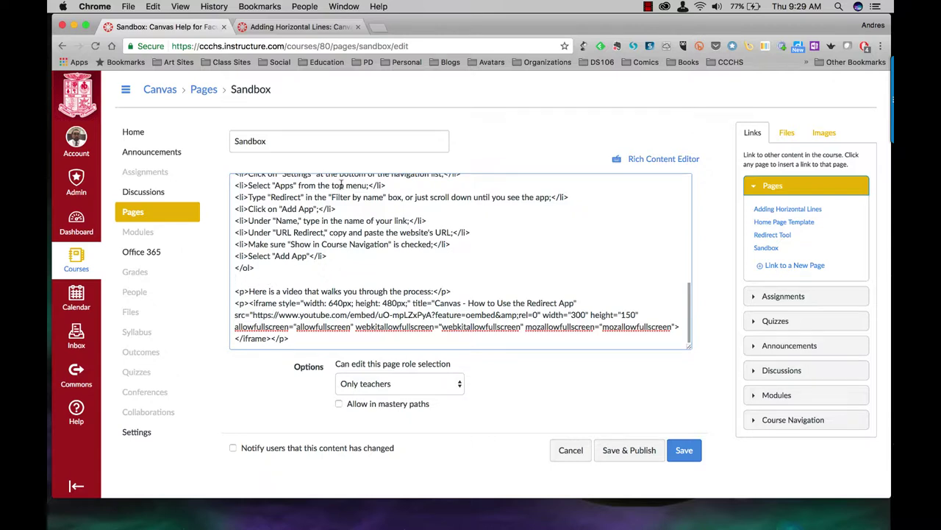
Copy the <p></p> code from tutorial step 3 and paste it after the list
click(305, 27)
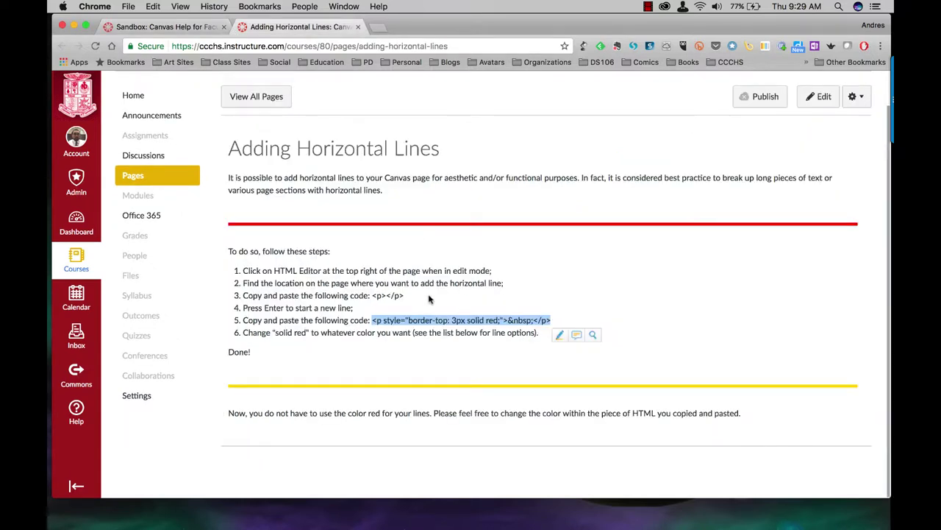
drag(372, 295, 404, 294)
key(super+c)
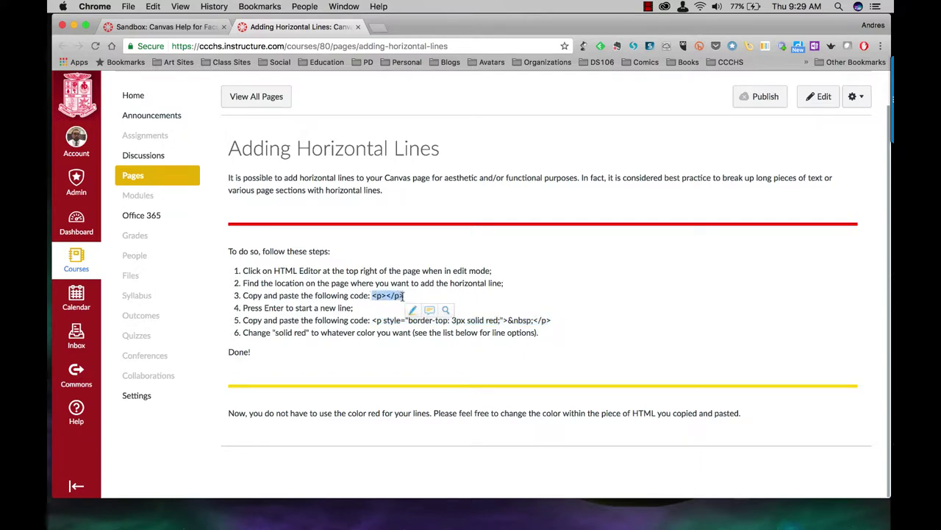
click(188, 28)
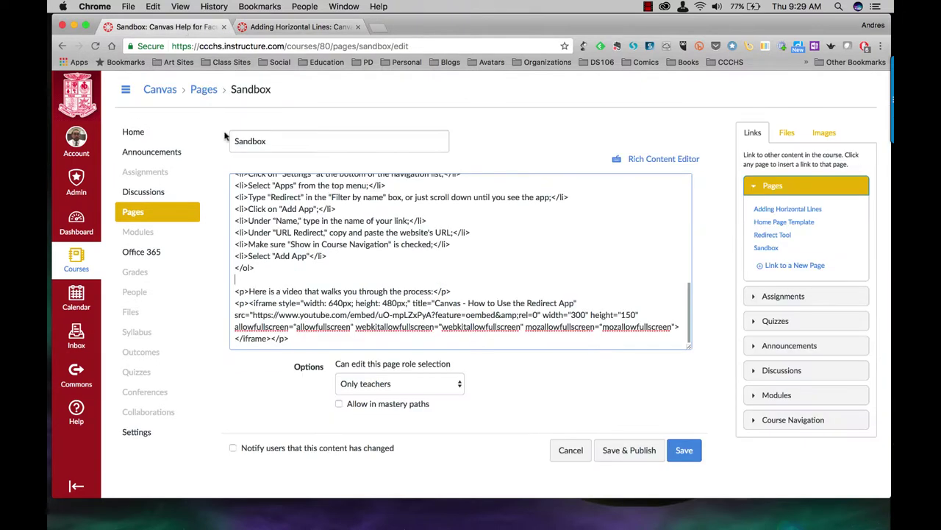
click(242, 279)
key(super+v)
key(Return)
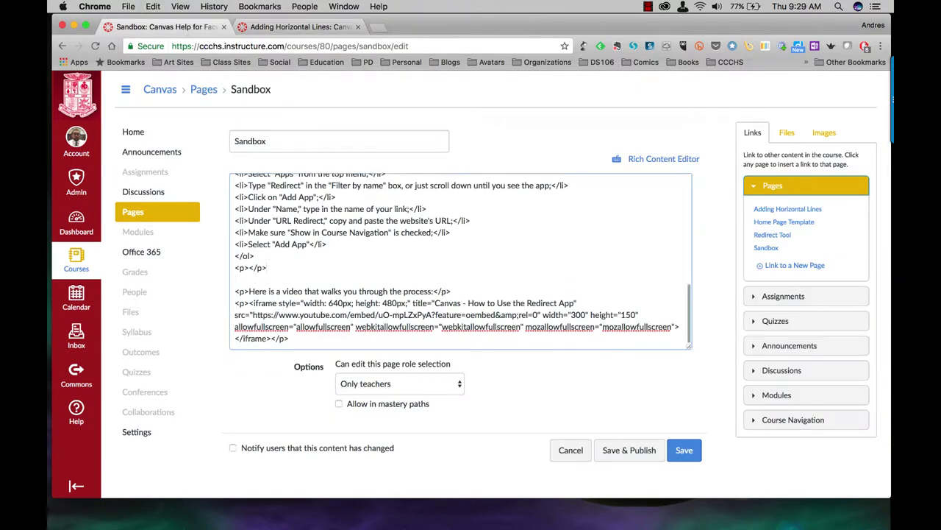
Paste the 3px solid red border-top divider code below the empty paragraph
click(309, 29)
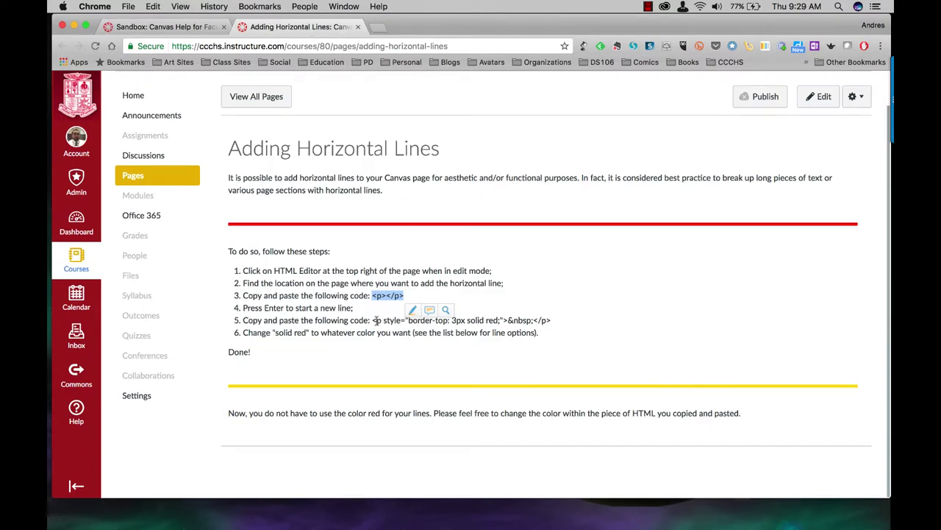
drag(373, 320, 552, 324)
key(super+c)
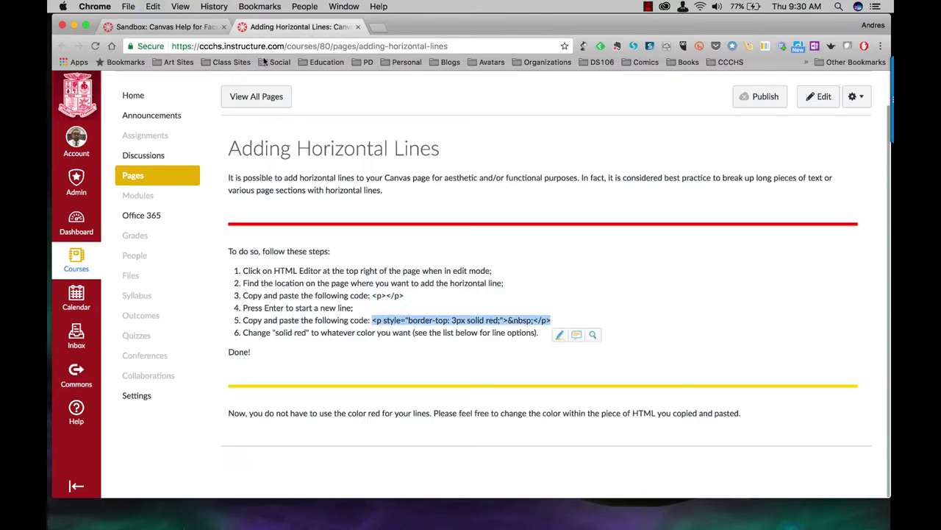
click(184, 28)
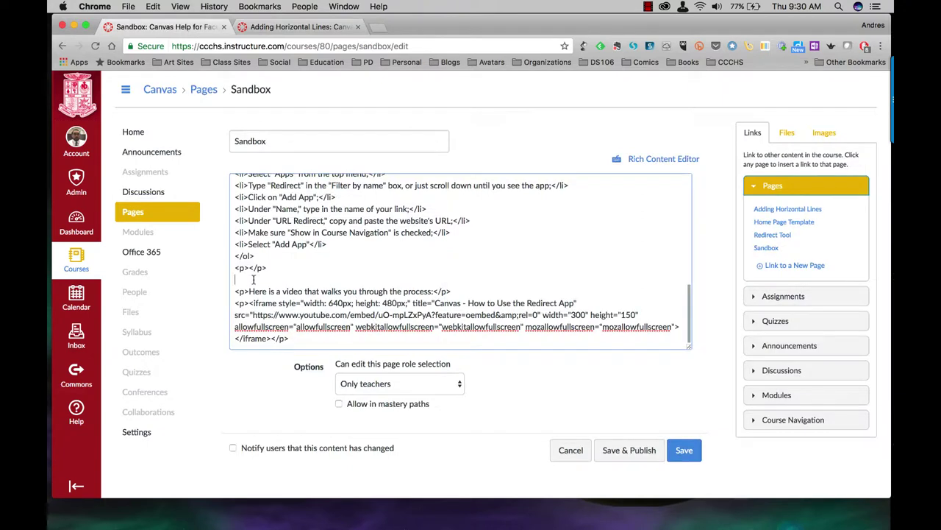
click(253, 280)
key(super+v)
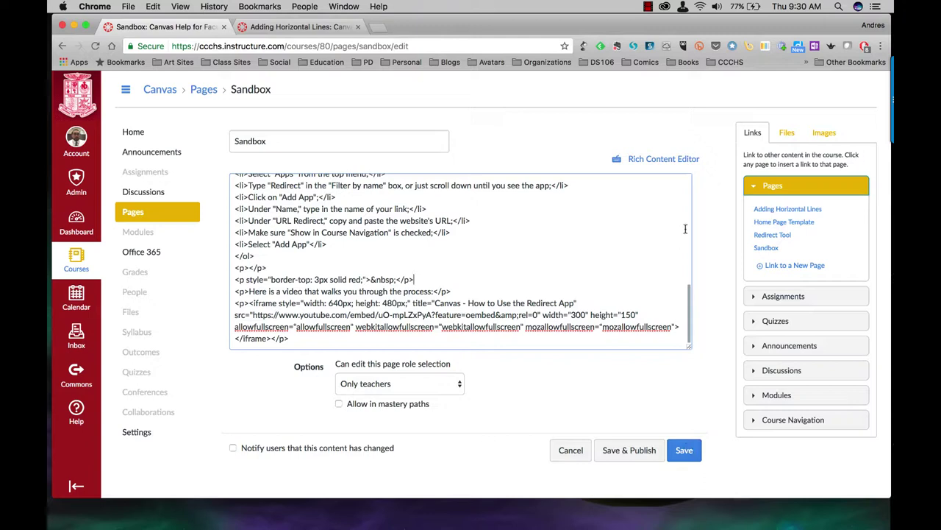
Save the Sandbox page and check the red lines above and below the Redirect steps
click(684, 450)
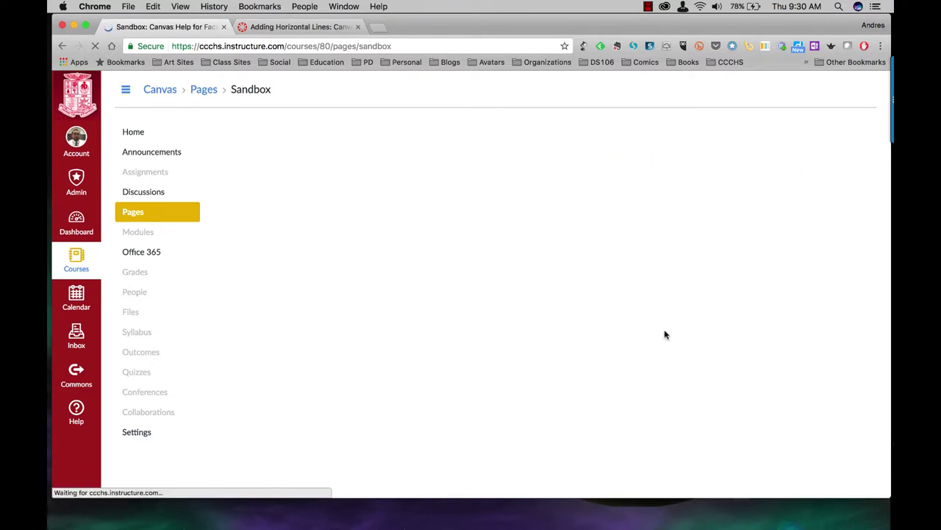
scroll(664, 335, down, 5)
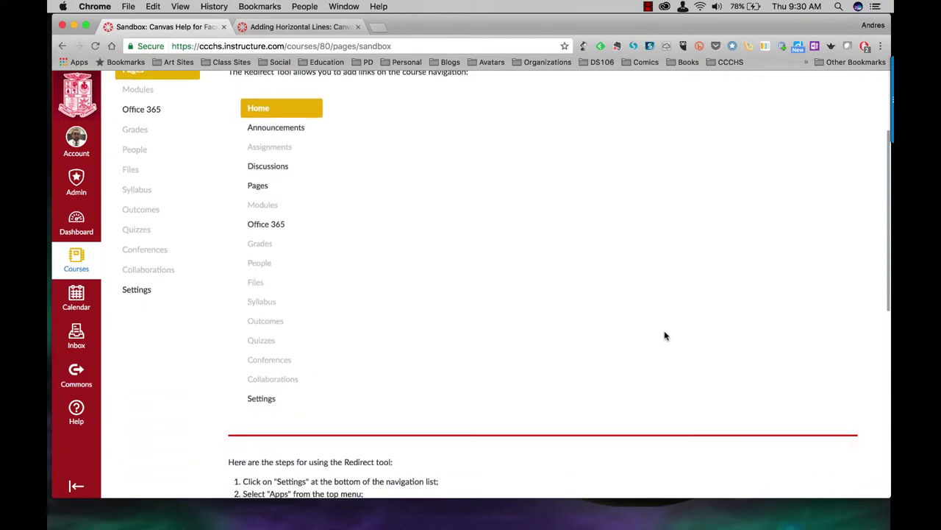
scroll(664, 337, down, 7)
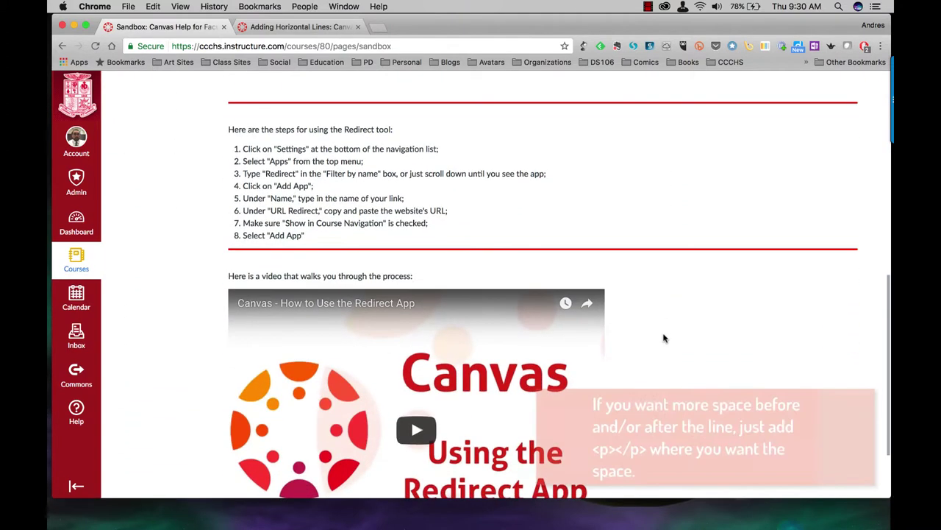
scroll(663, 337, up, 2)
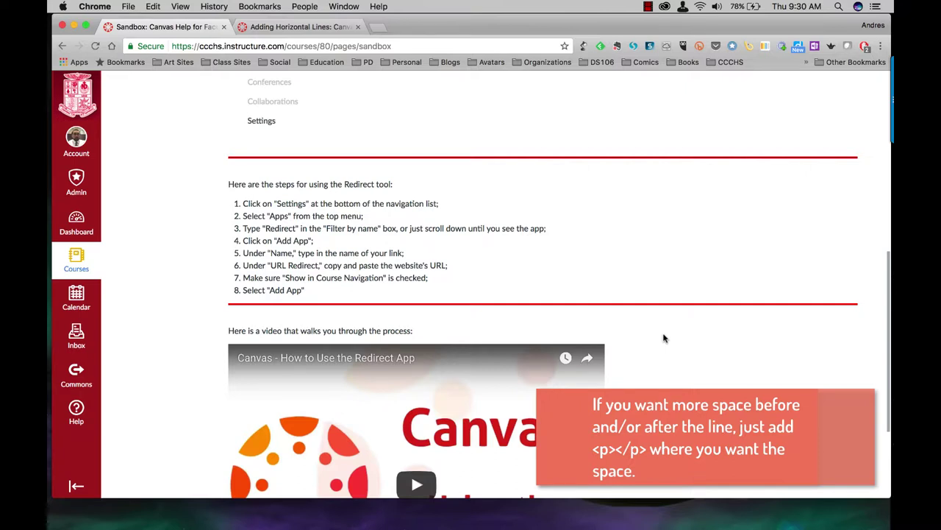
scroll(664, 337, up, 4)
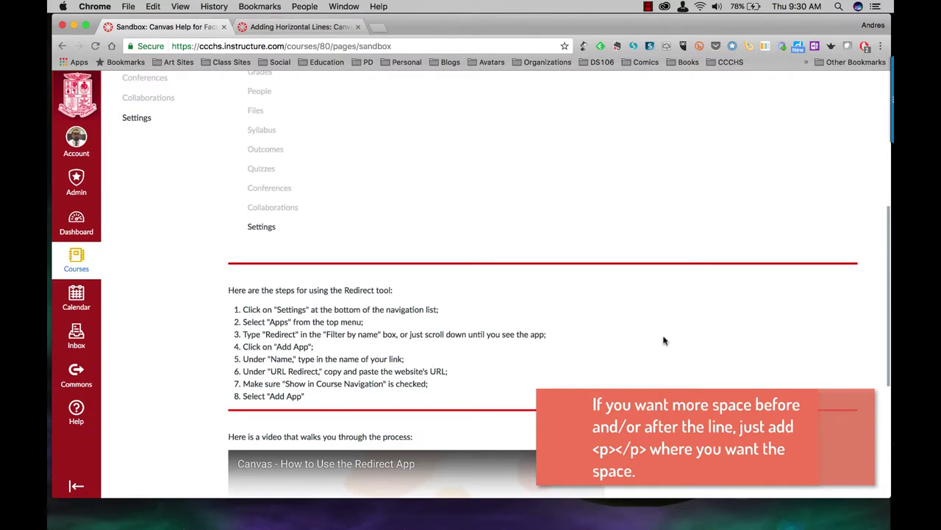
scroll(664, 341, up, 10)
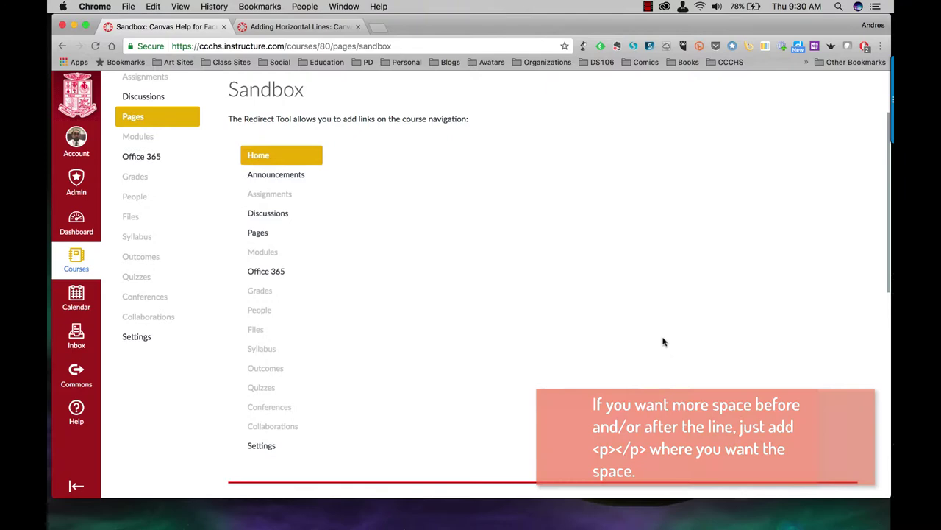
In the HTML source, change the upper divider's border-top from 3px solid red to 5px solid blue
click(823, 139)
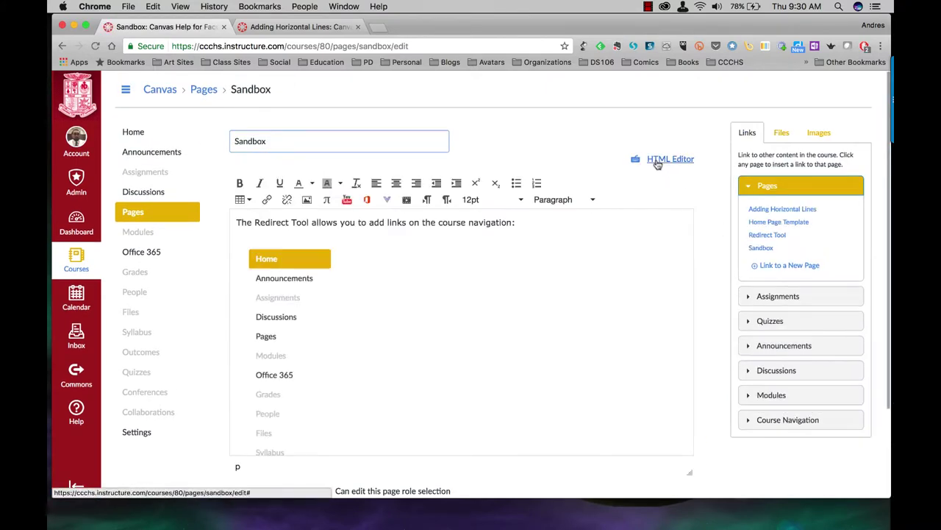
click(658, 160)
scroll(457, 300, down, 5)
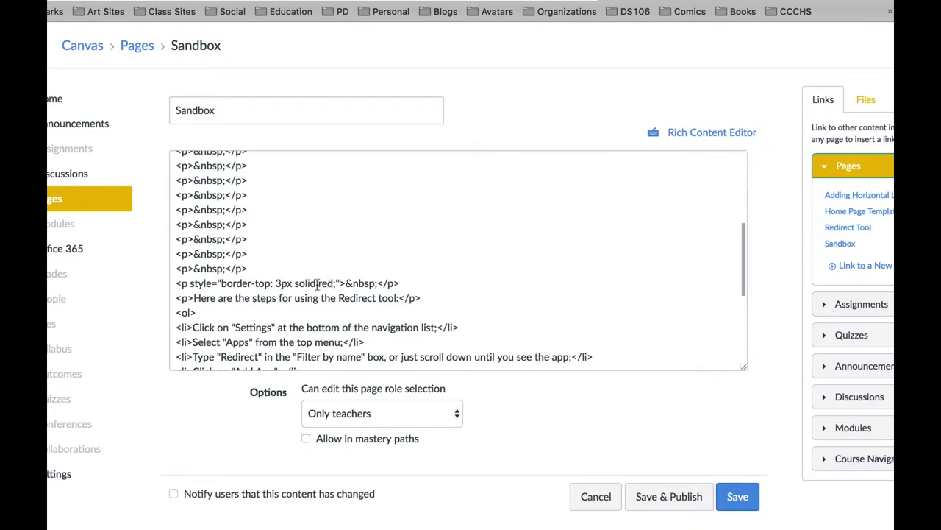
click(282, 283)
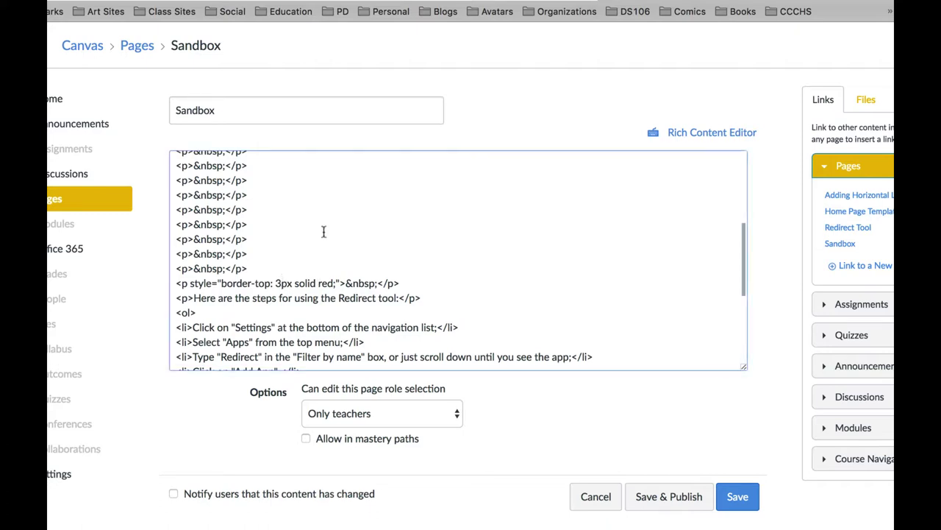
key(BackSpace)
text(5)
key(BackSpace)
key(BackSpace)
key(BackSpace)
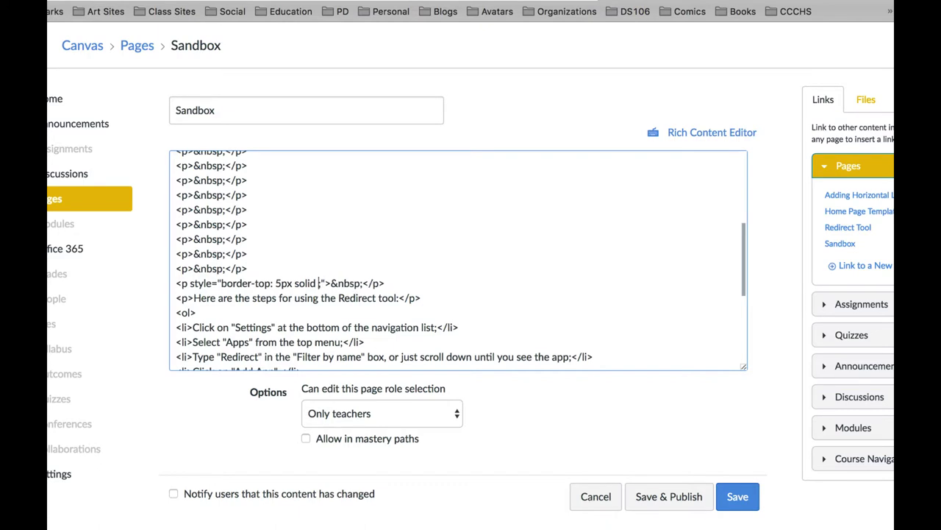
text(blue)
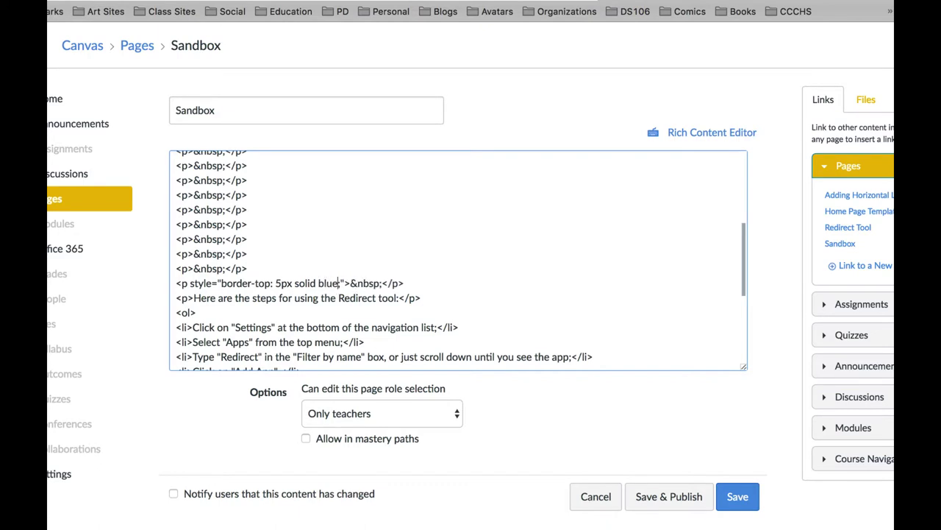
Save the change and scroll down to view the thick blue divider line
click(743, 499)
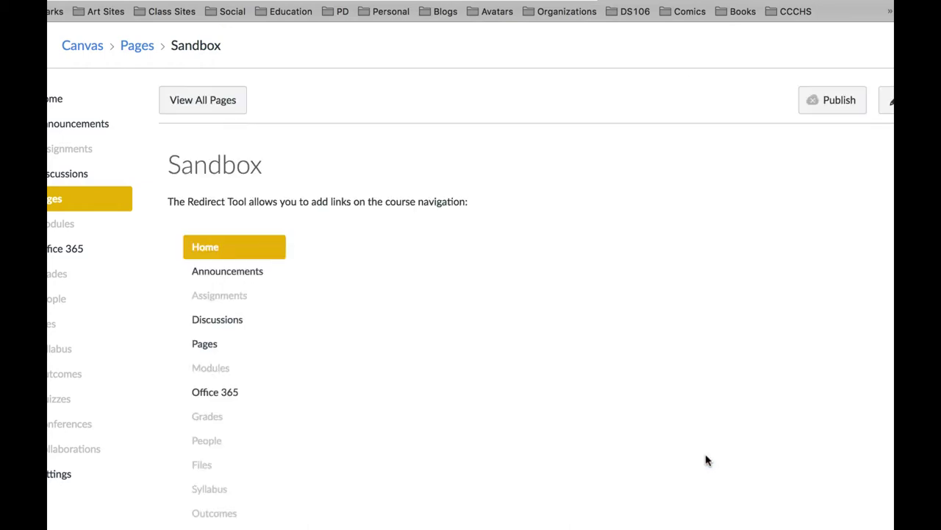
scroll(706, 460, down, 10)
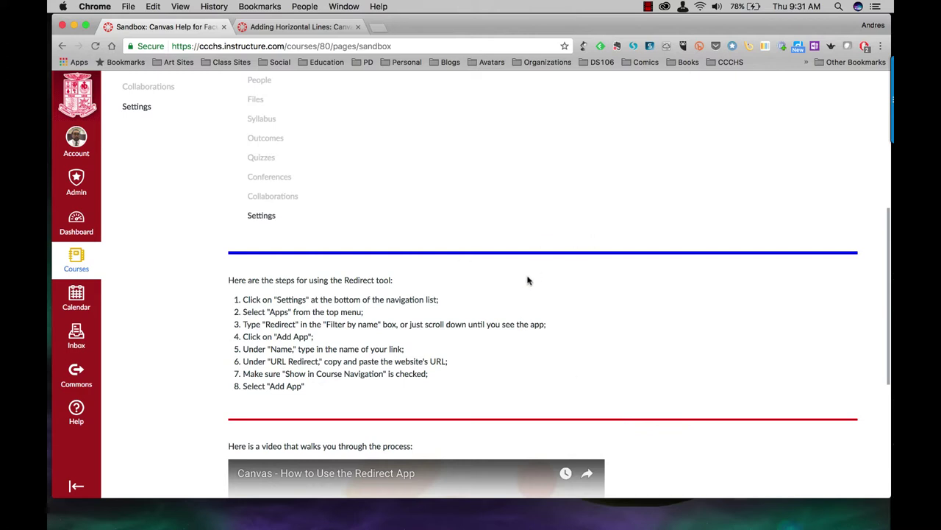
scroll(528, 280, up, 10)
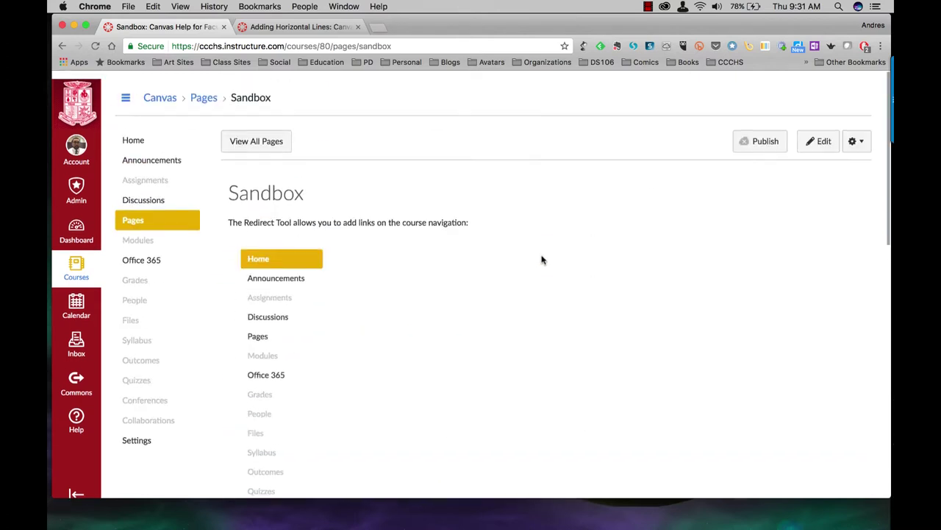
Reopen the HTML source, highlight the 5 and blue border-top values, and save
click(807, 136)
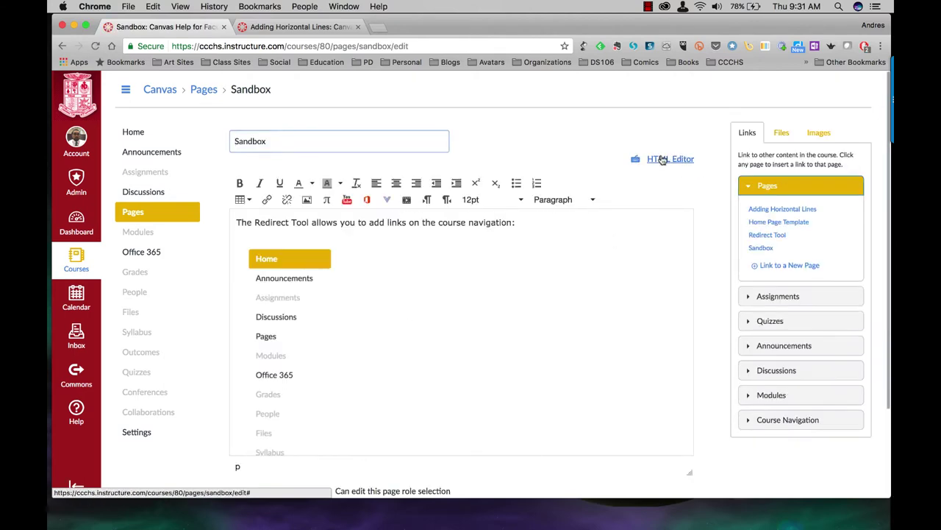
click(665, 158)
scroll(415, 309, down, 5)
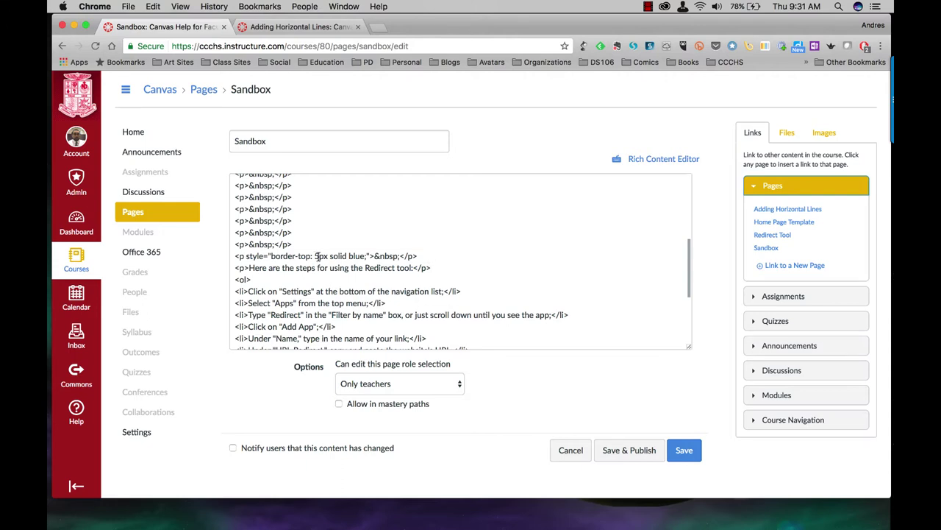
drag(316, 256, 321, 256)
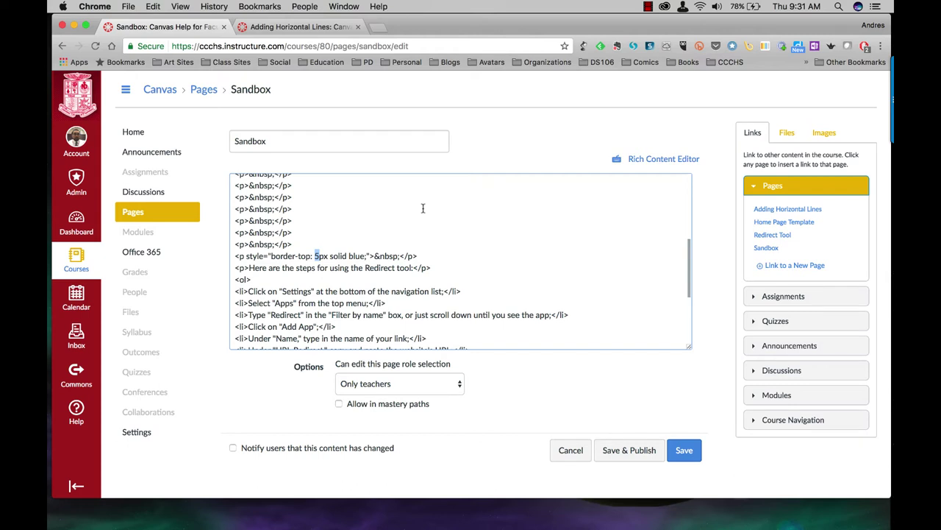
mouse_move(348, 255)
mouse_down()
mouse_move(382, 262)
mouse_move(363, 250)
mouse_up()
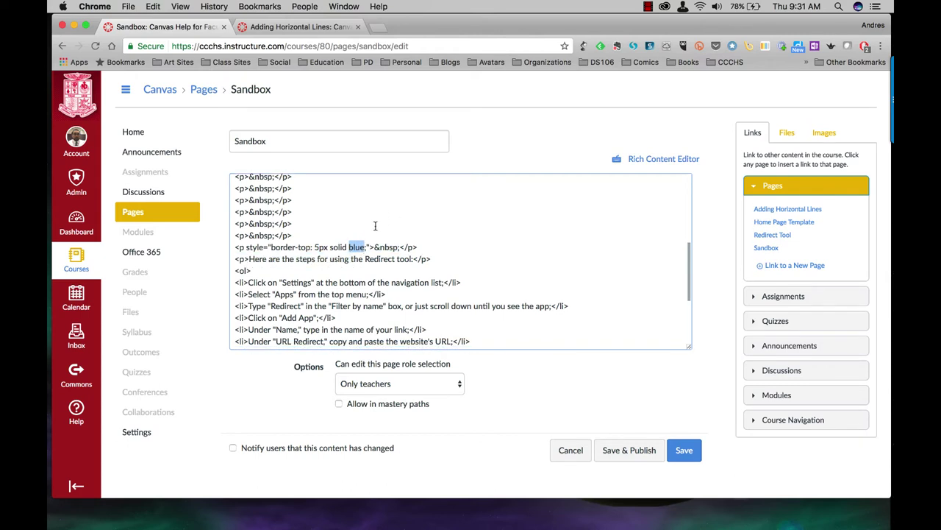
click(682, 454)
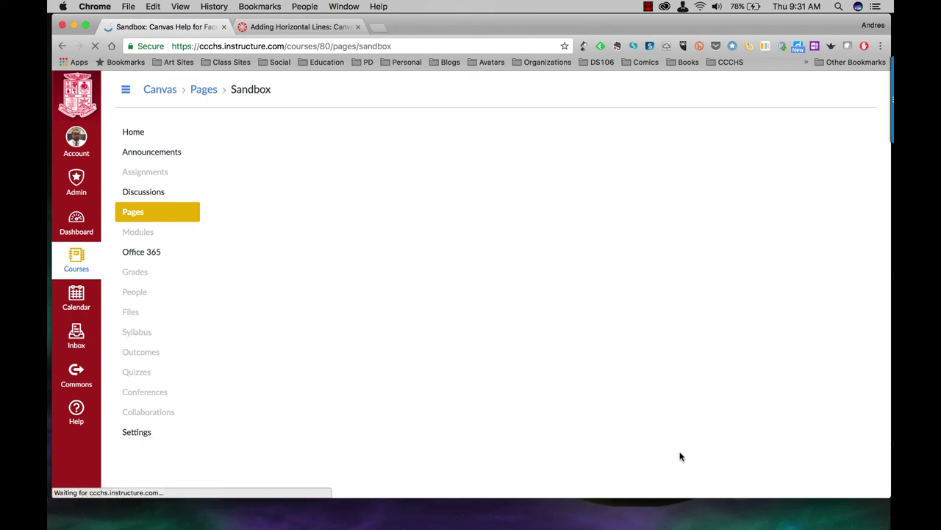